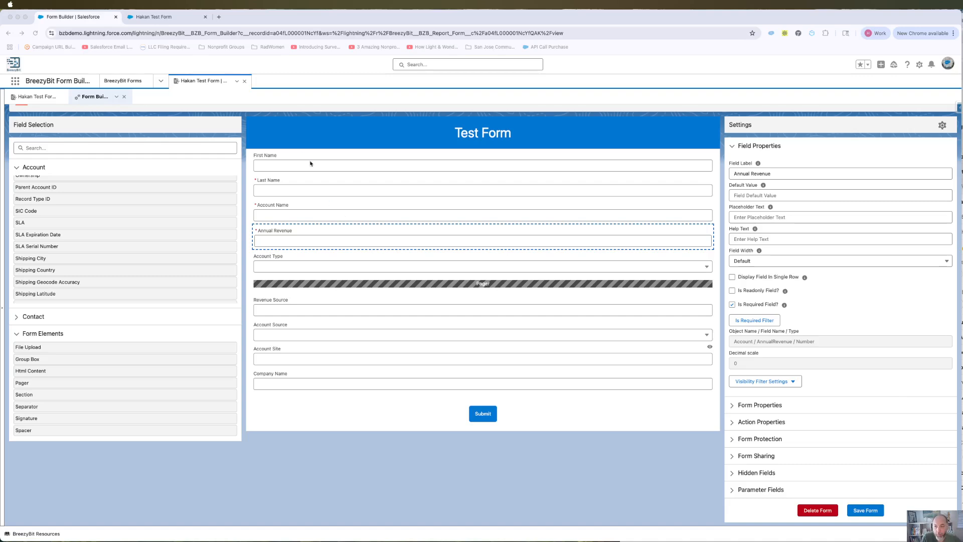
Step: On the live form, enter sds as last name and account name and 500 as annual revenue, and advance to page two
click(493, 136)
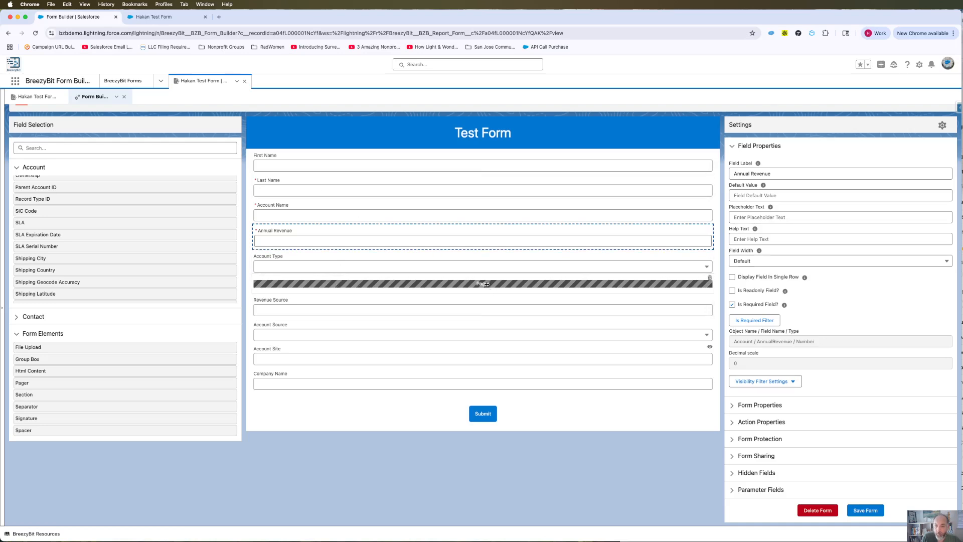
click(158, 17)
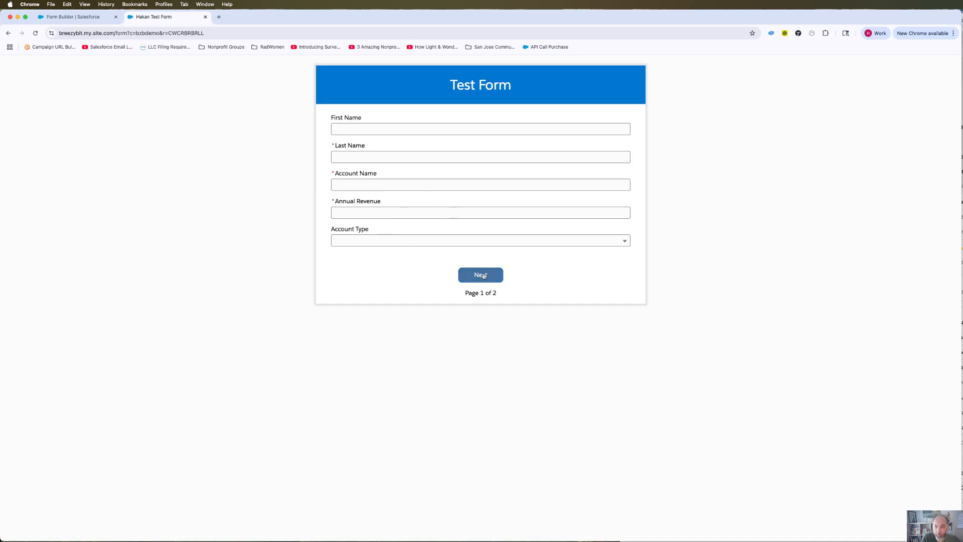
click(361, 157)
text(sds)
key(Tab)
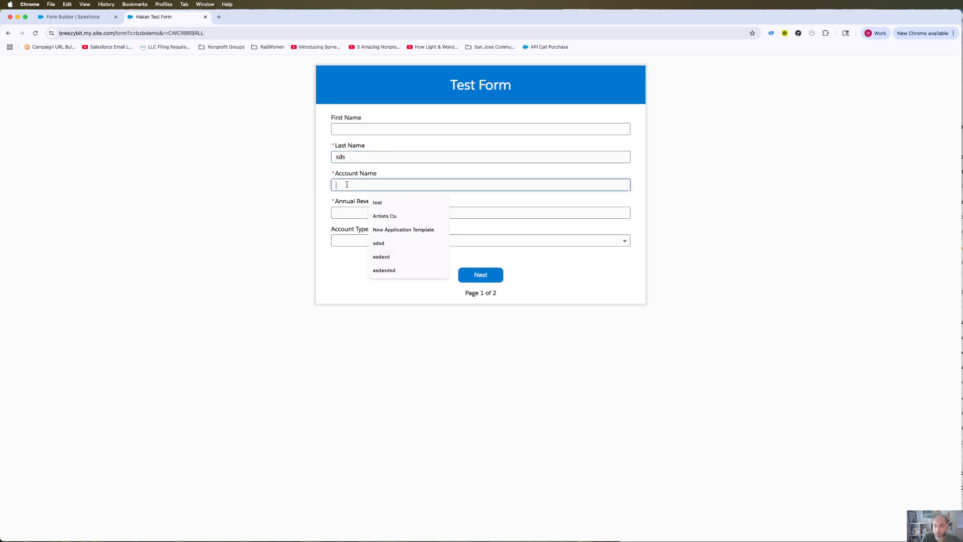
text(sds)
key(Tab)
text(500)
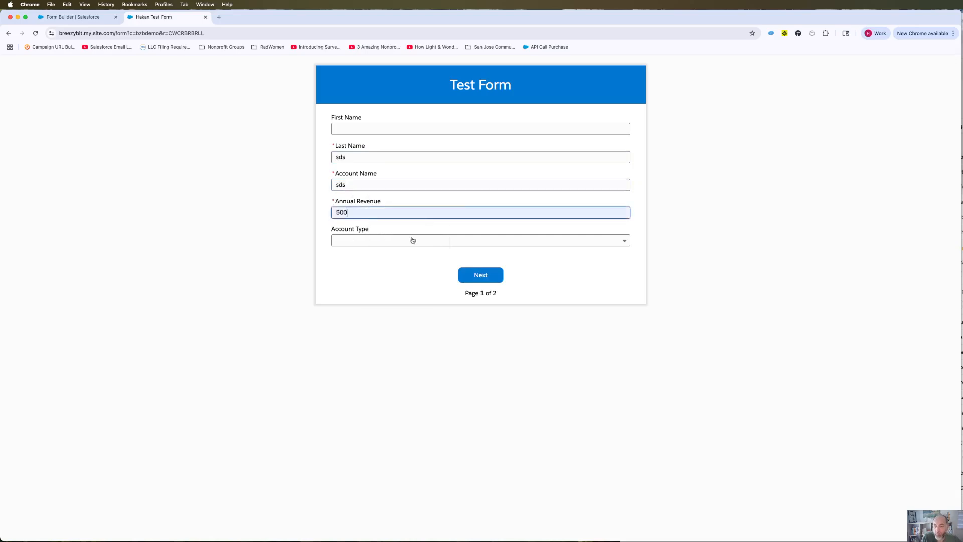
click(482, 276)
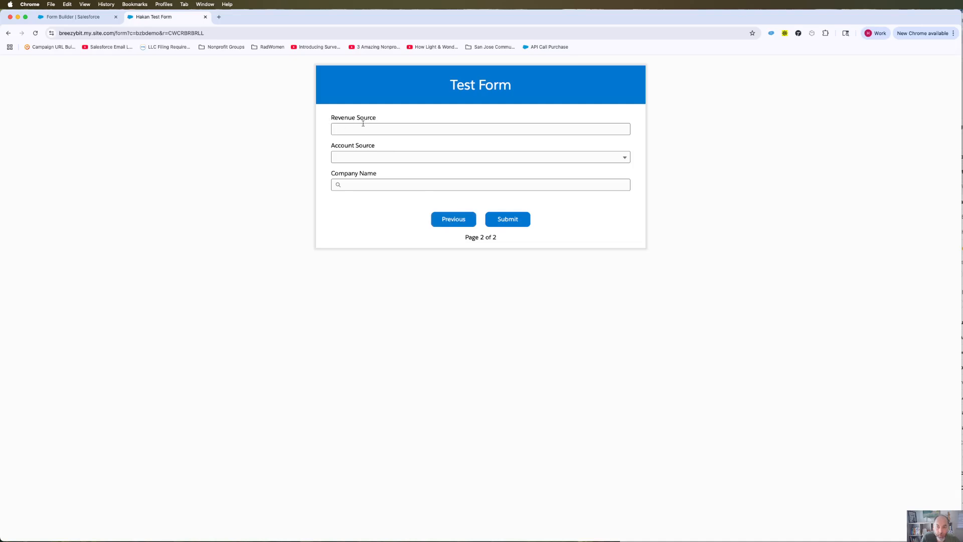
Step: Review the First Name and Annual Revenue fields on page one of the live form, and return to page two
click(448, 218)
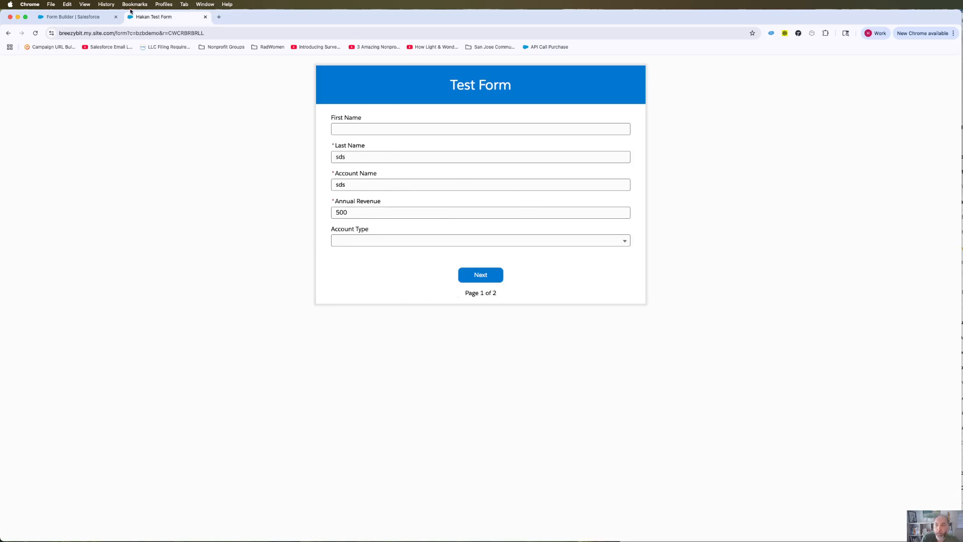
drag(332, 118, 361, 120)
drag(334, 201, 381, 202)
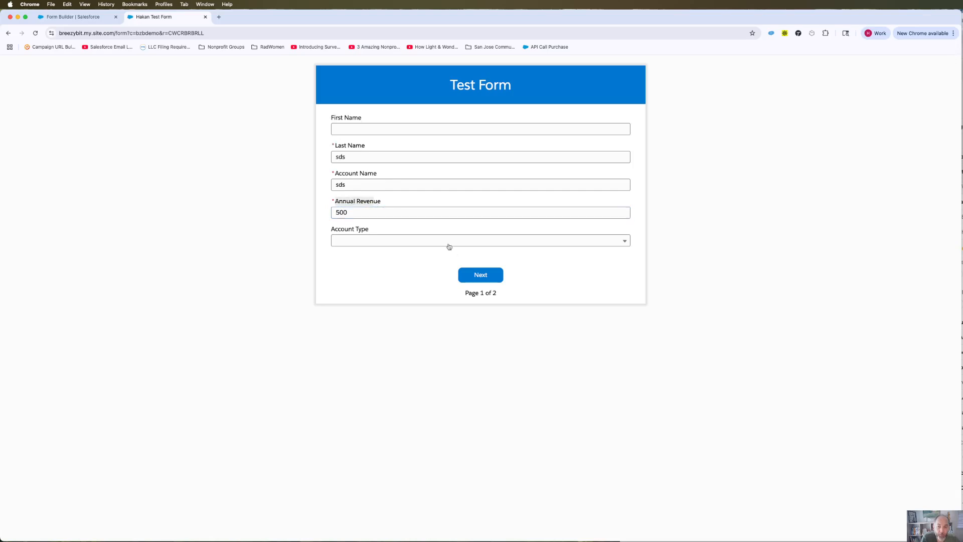
click(477, 280)
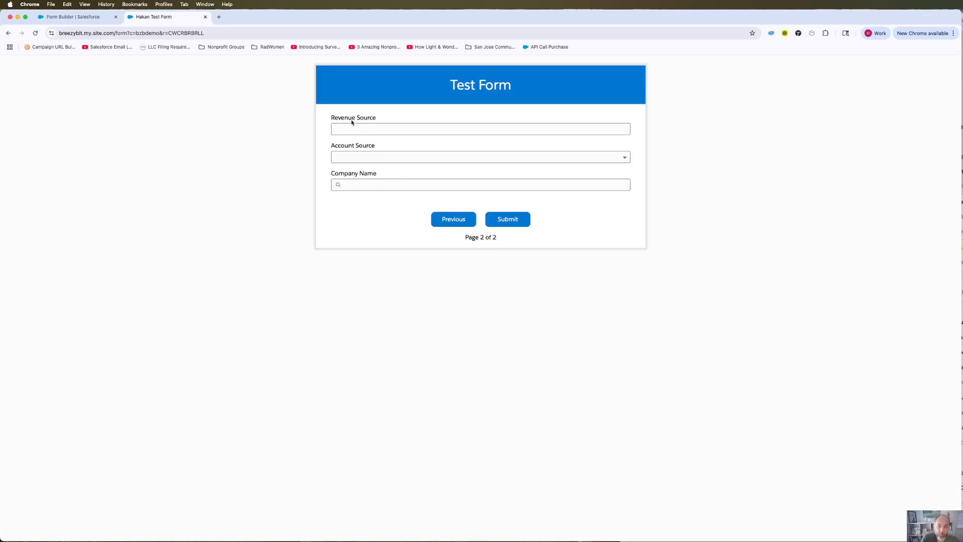
Step: Return to the form builder and clear the label of the Revenue Source field
click(73, 16)
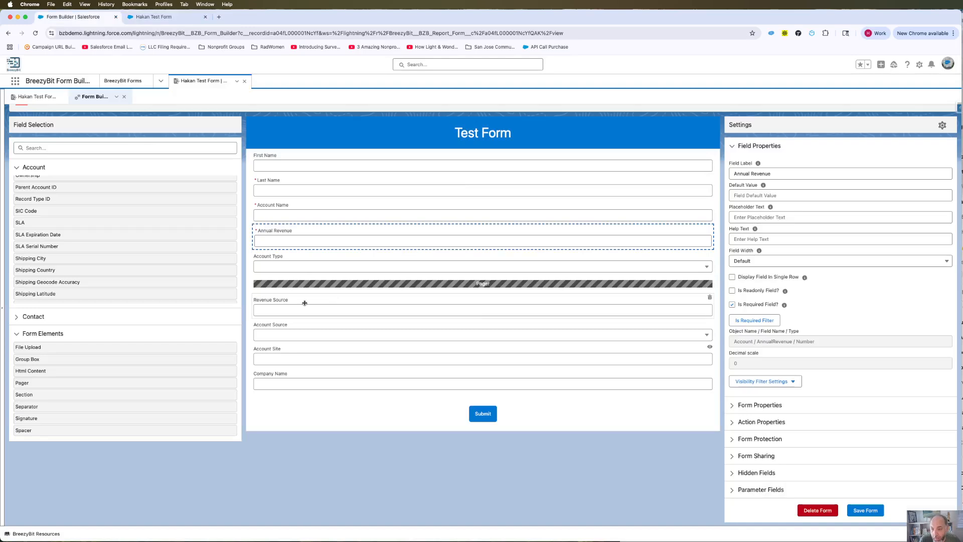
click(289, 303)
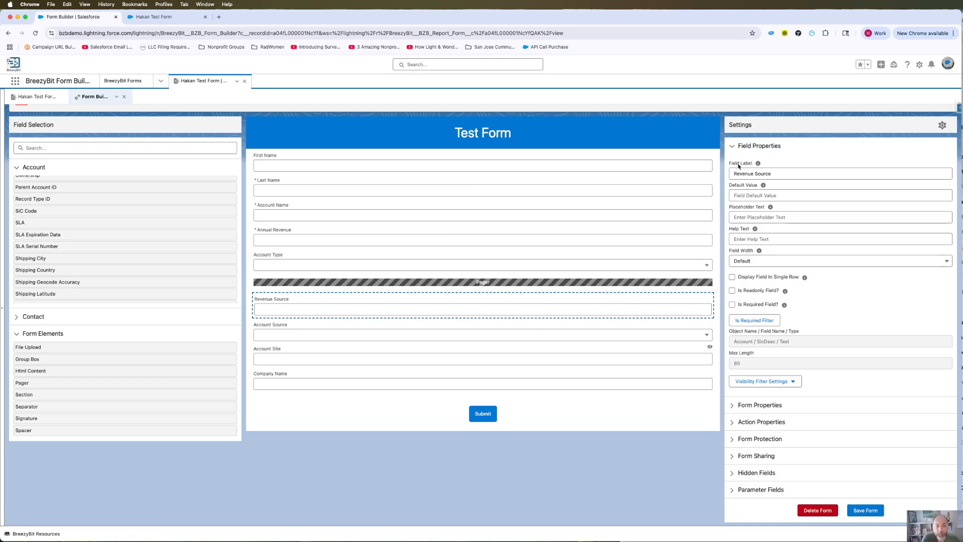
drag(782, 175, 722, 175)
key(BackSpace)
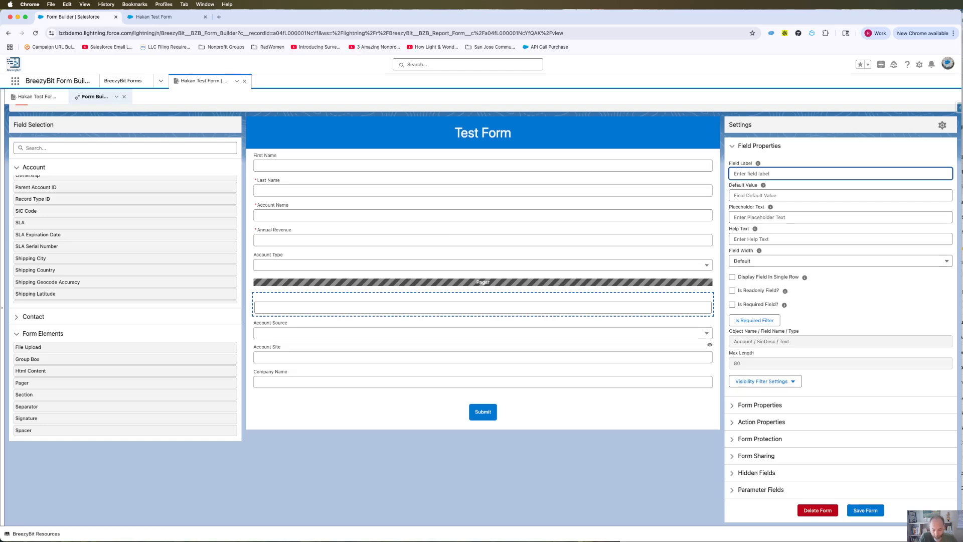
text(Hey)
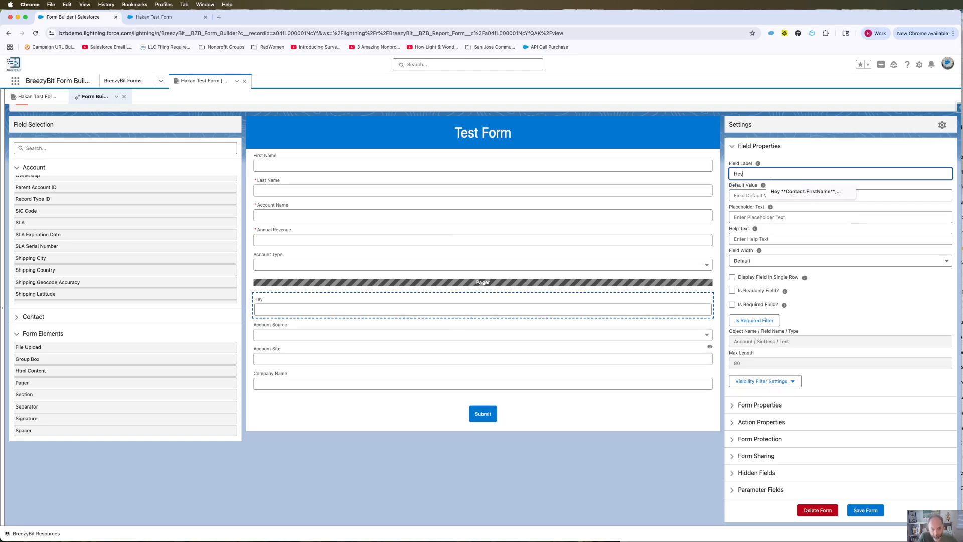
key(BackSpace)
key(BackSpace)
key(BackSpace)
key(BackSpace)
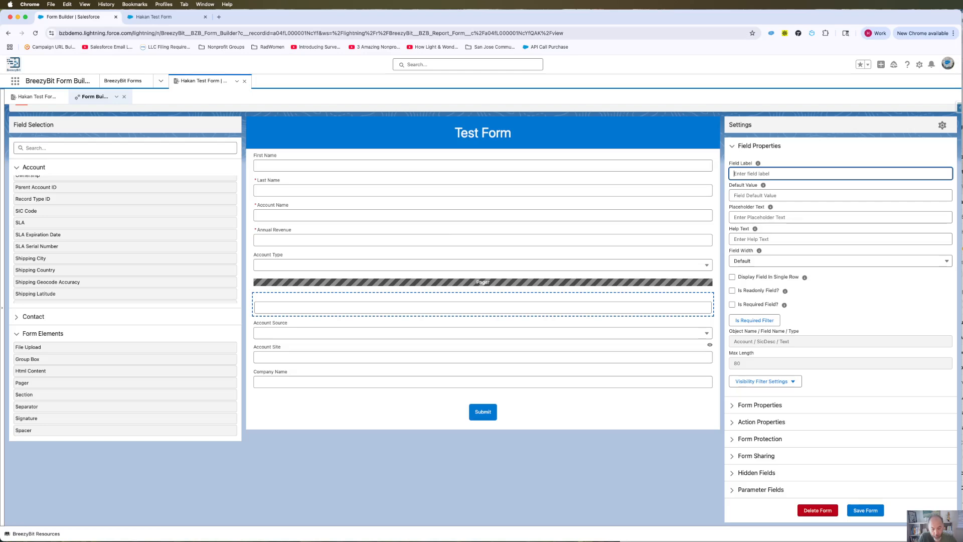
Step: Begin the emptied field label with the contact's first-name merge field, "**Contact.FirstName**,"
text(*)
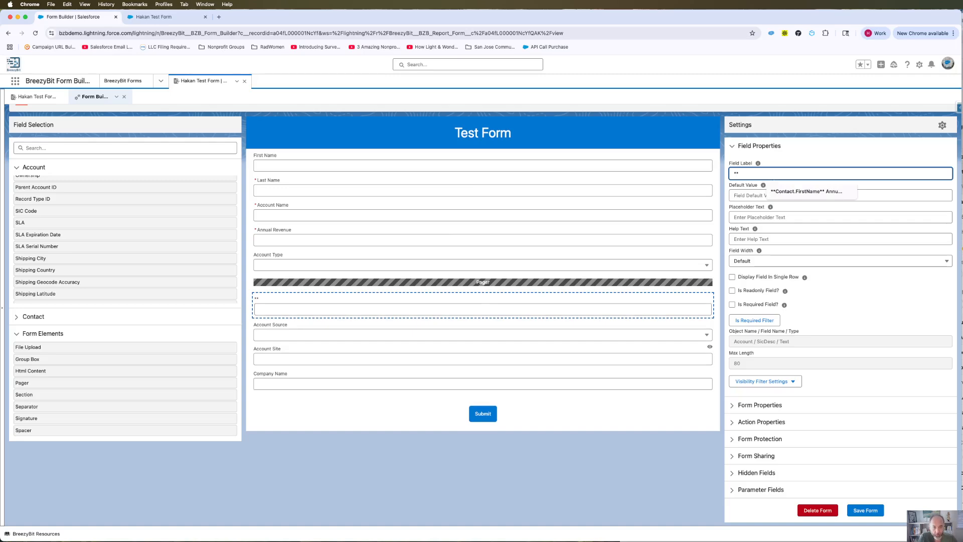
text(*Contact.)
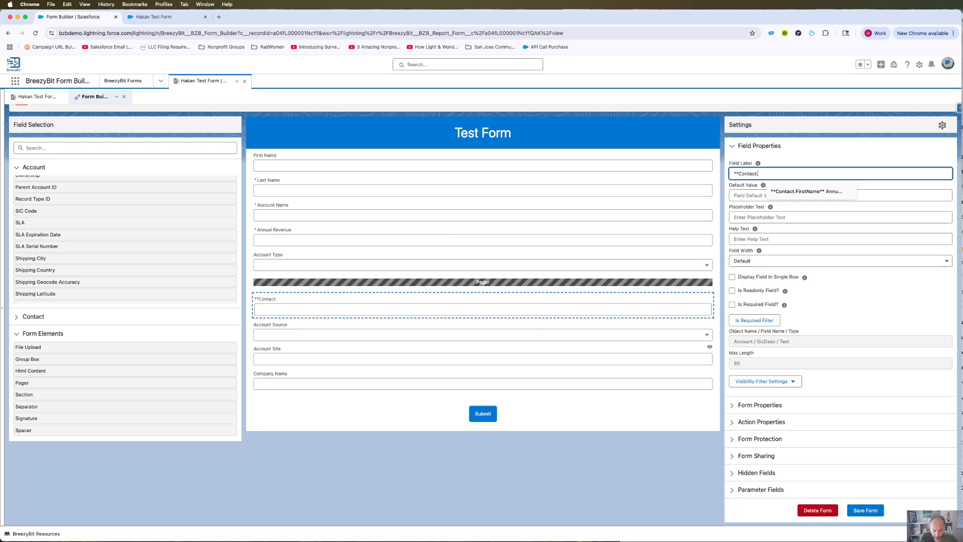
text(FristName)
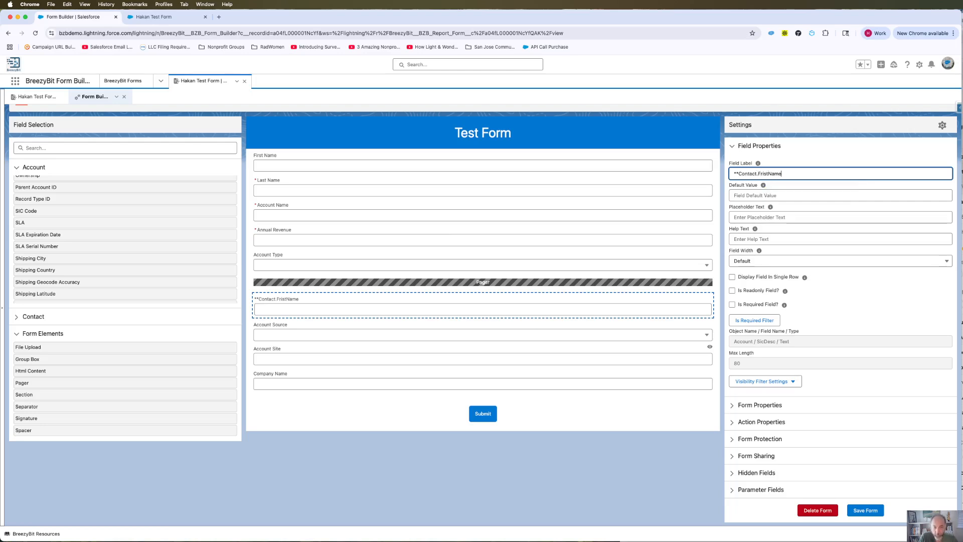
key(BackSpace)
key(BackSpace)
key(BackSpace)
key(BackSpace)
key(BackSpace)
key(BackSpace)
key(BackSpace)
key(BackSpace)
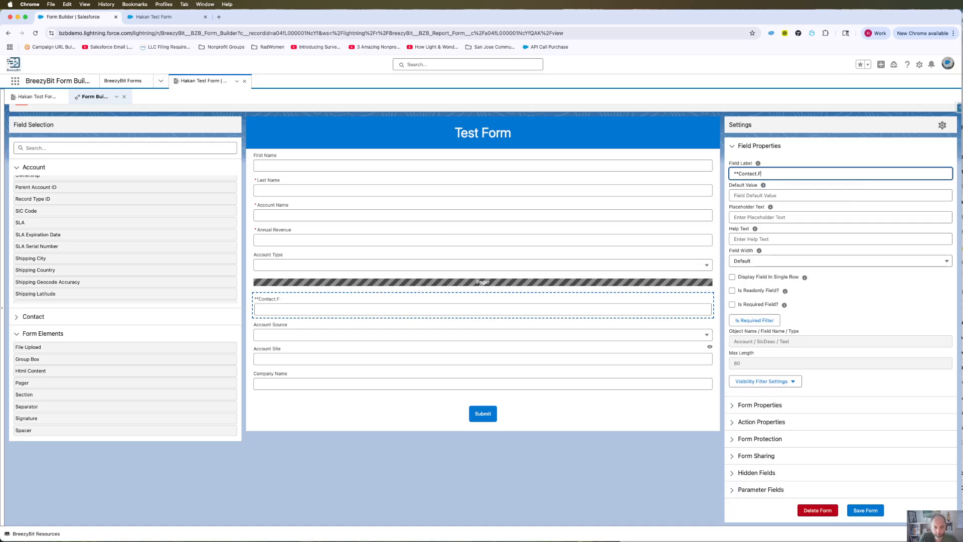
text(irstName**)
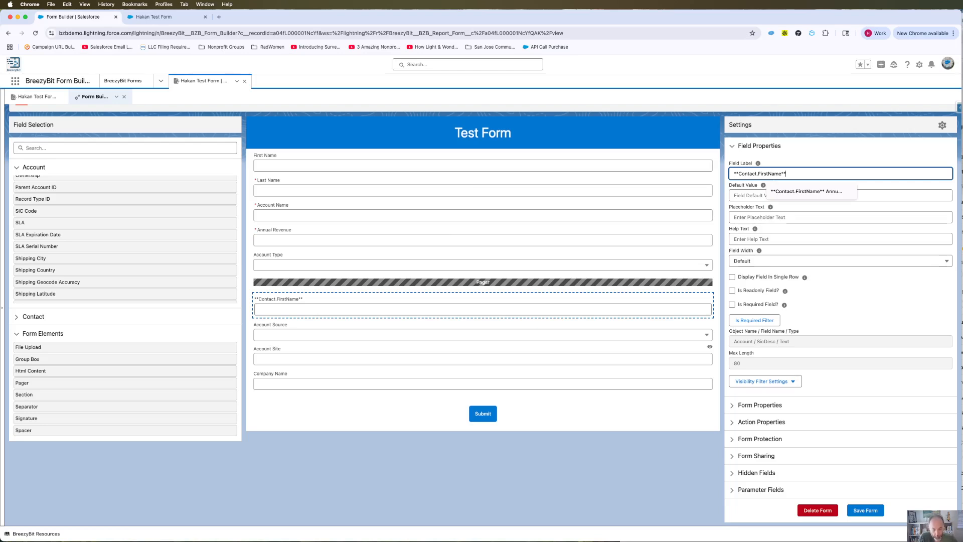
text(,)
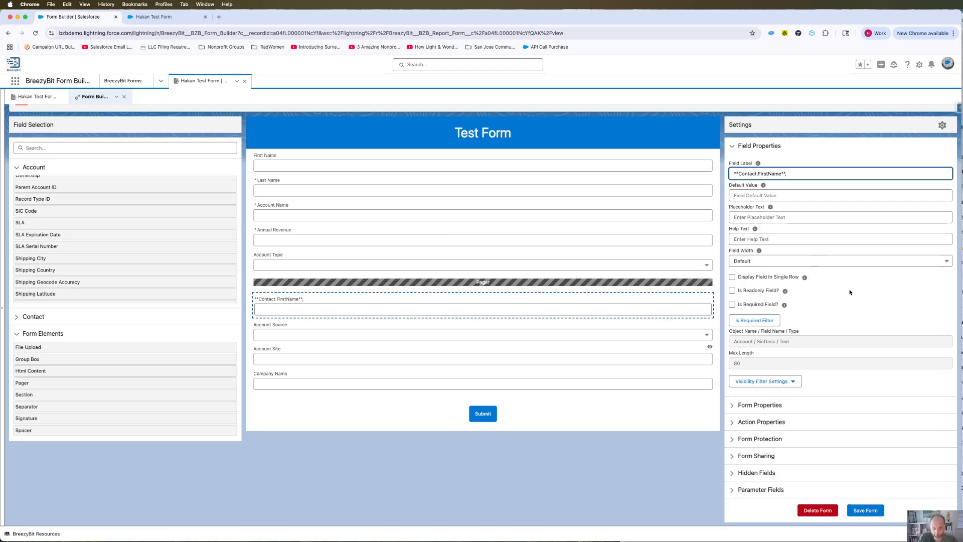
Step: Continue the field label with "you mentioned your company's annual revenue is $**Account.AnnualRevenue**"
text(you men)
text(entioned)
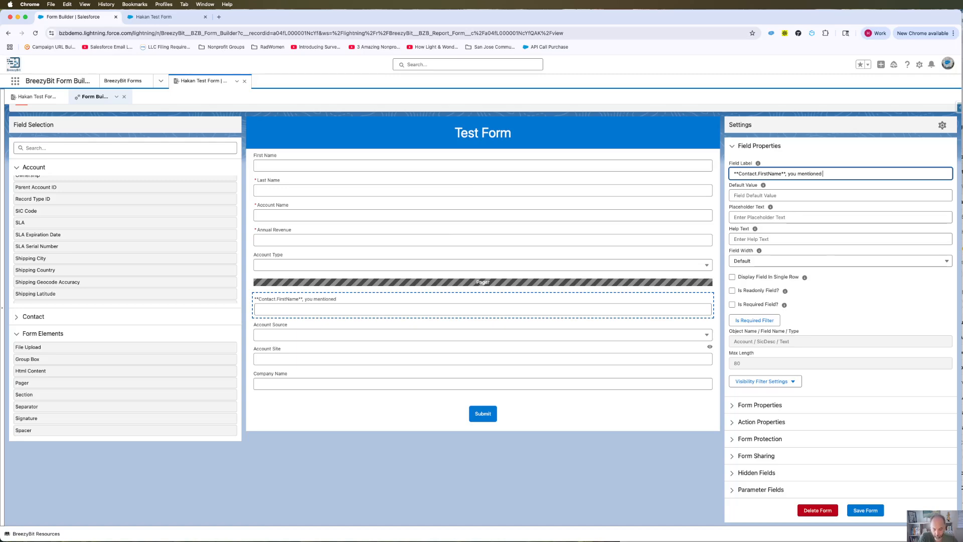
text( your compa)
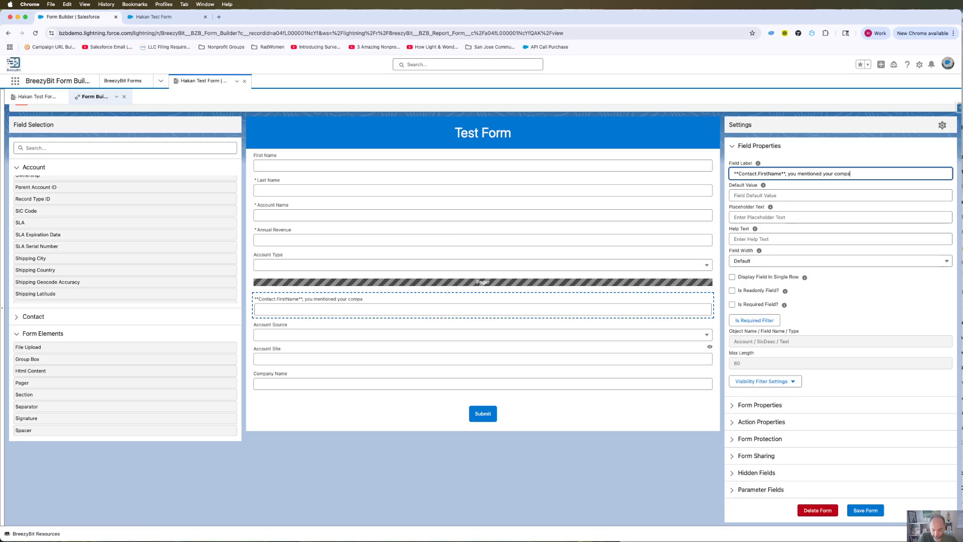
text(ny's annual revenue is)
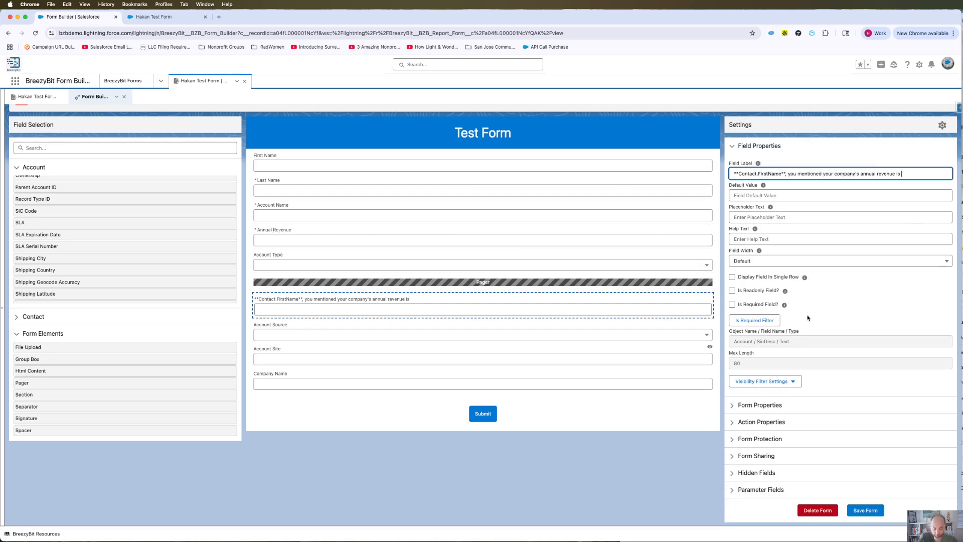
text(**Anccount.Annual)
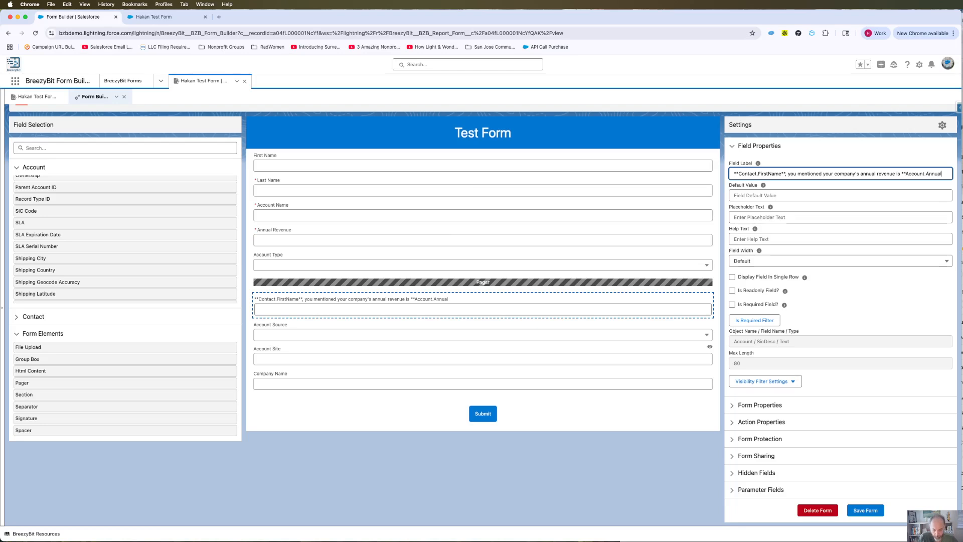
text(Revenue)
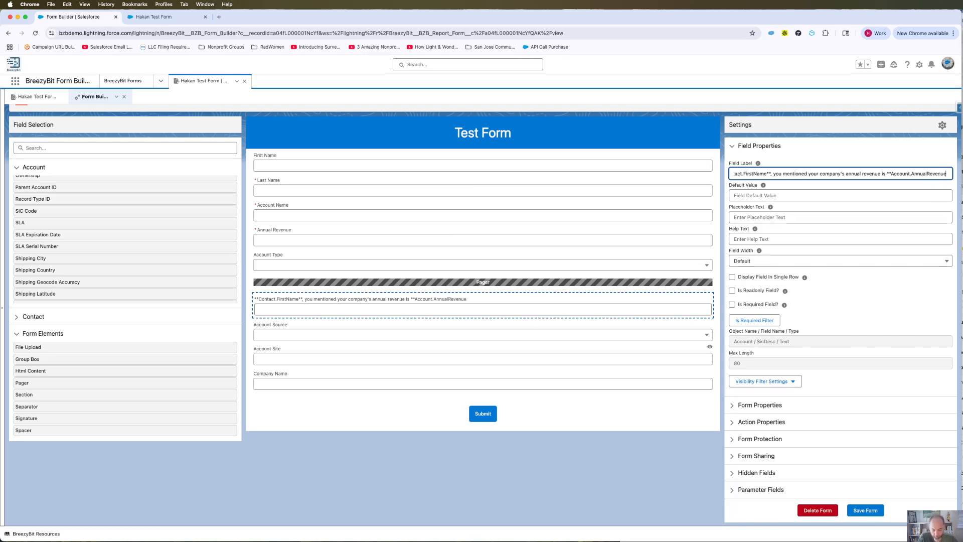
text(**)
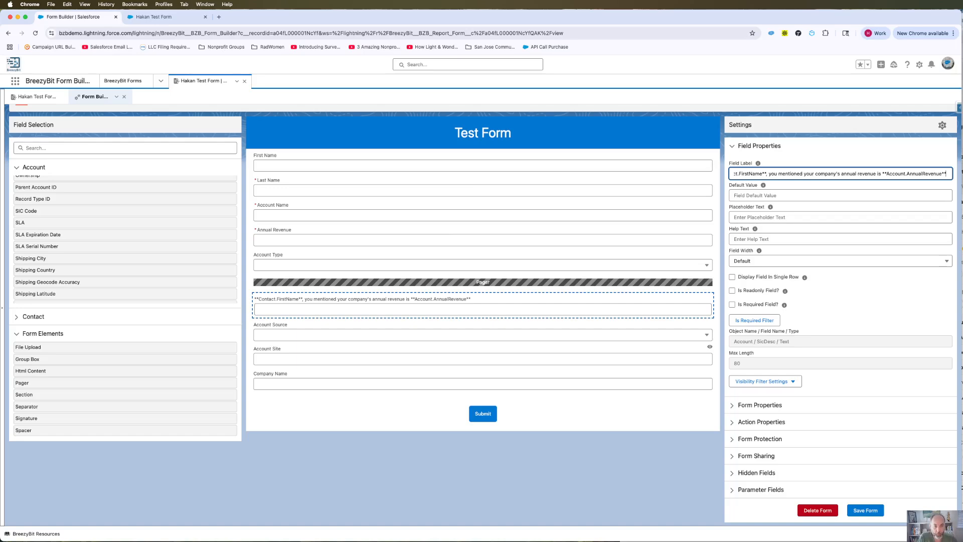
click(884, 173)
text($)
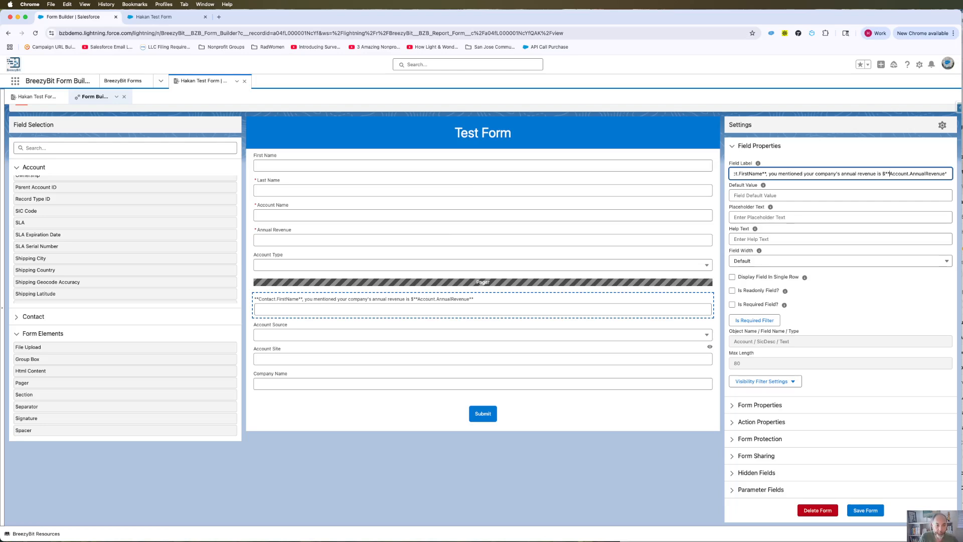
Step: Complete the field label by appending ". Could you please tell us a bit more about the source of this revenue?"
key(Right)
key(Right)
key(Right)
key(Right)
key(Right)
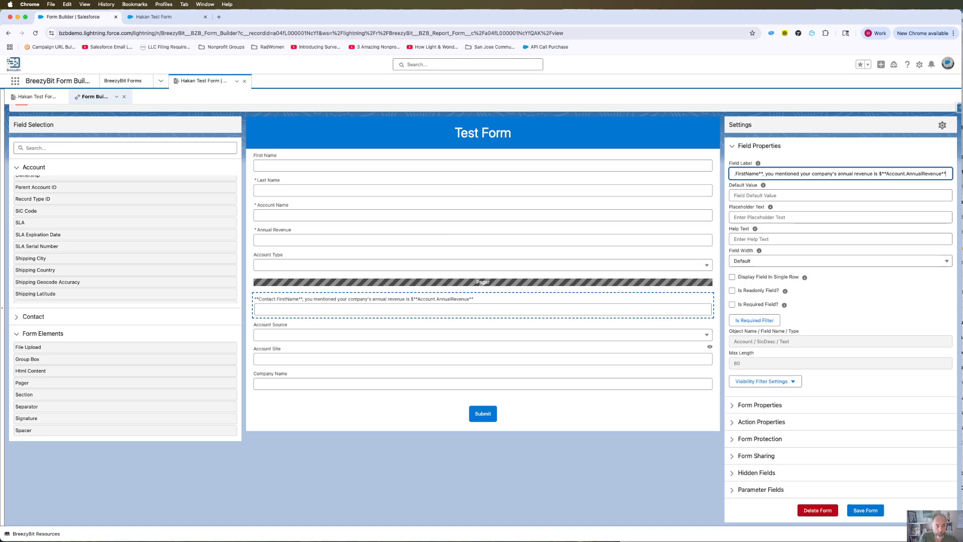
text(.)
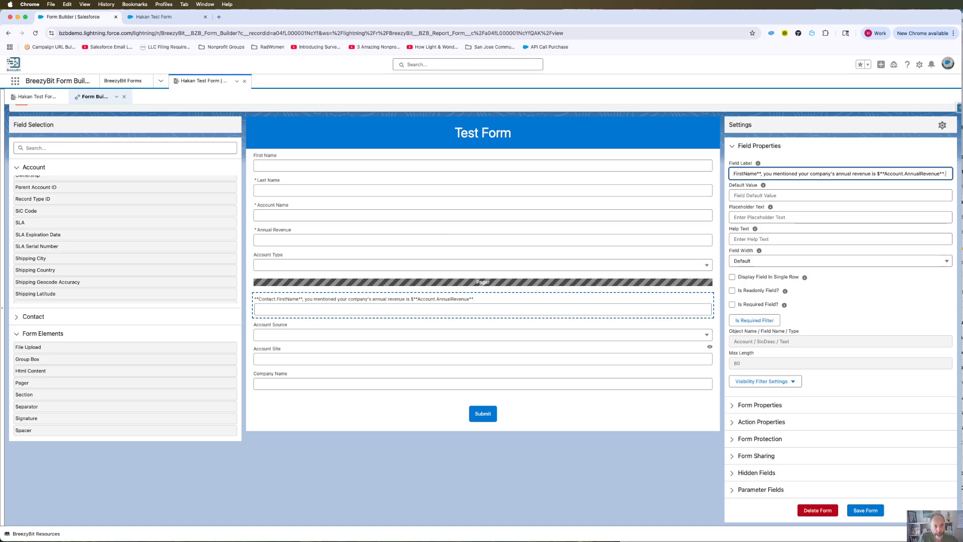
text( Cou)
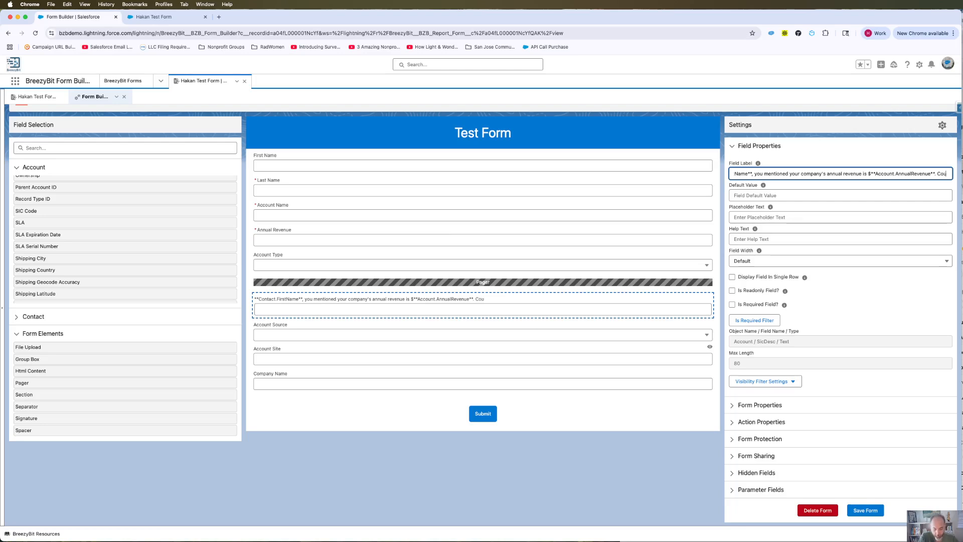
text(ld you please)
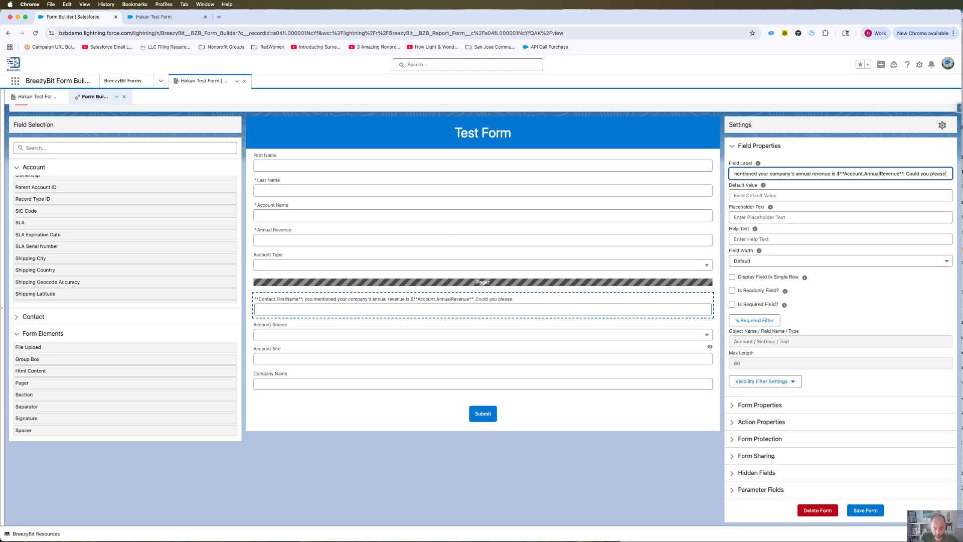
text( tell us)
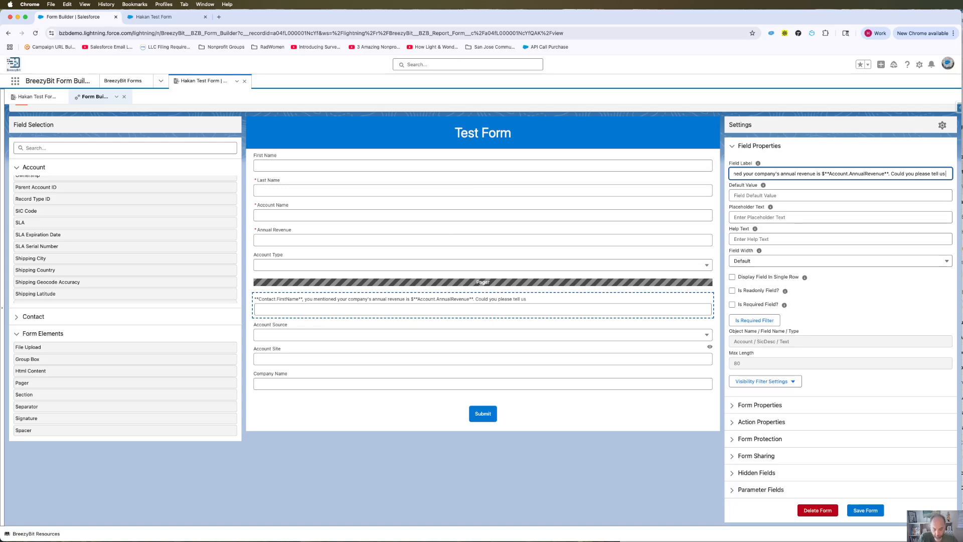
text( a bit more abour)
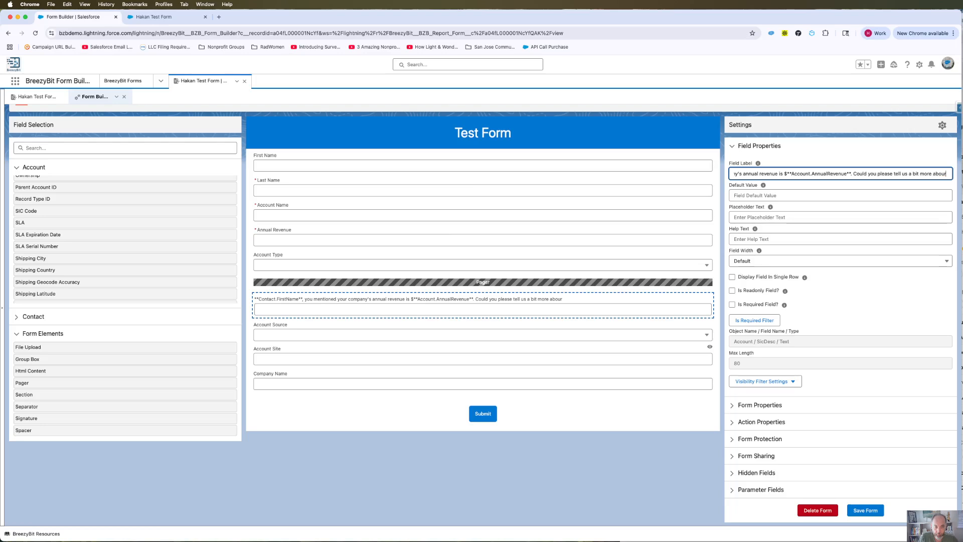
key(BackSpace)
text(t the)
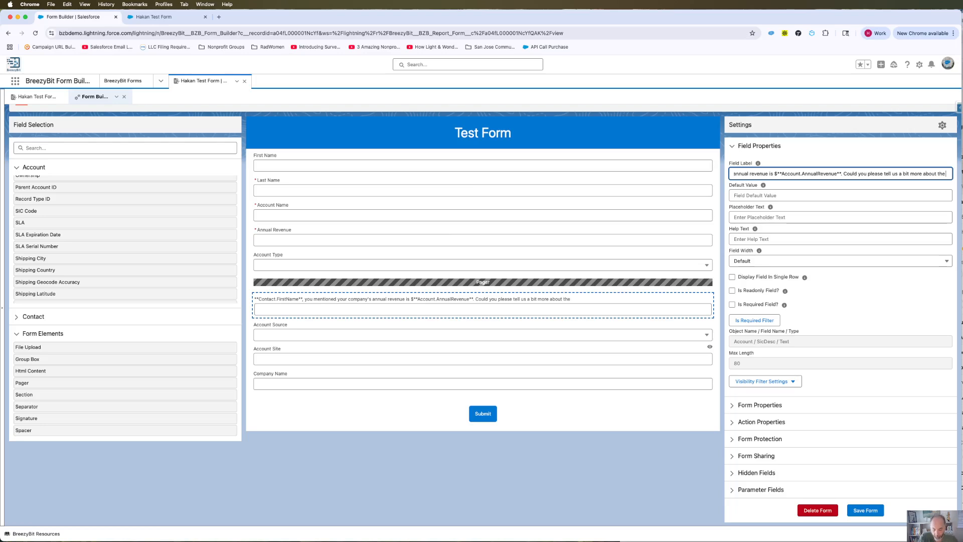
text( s)
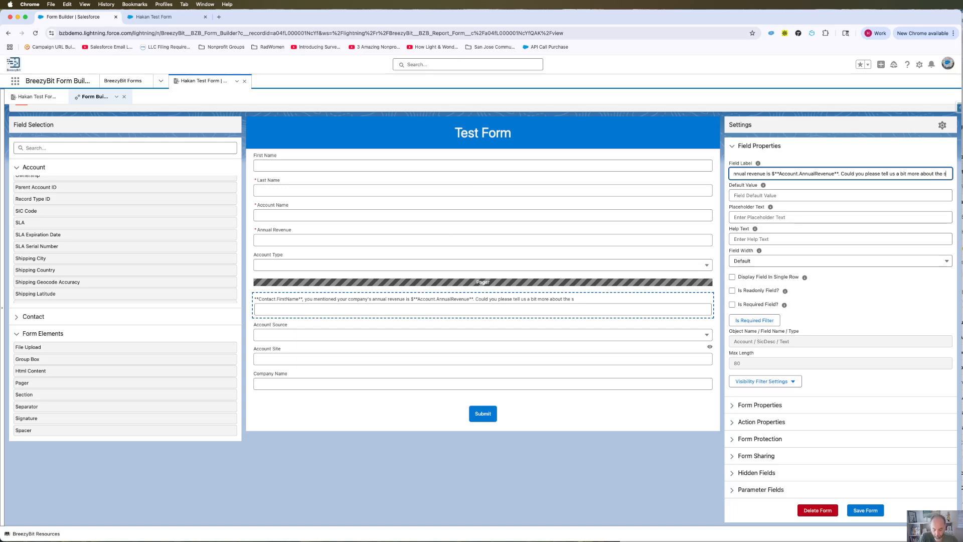
text(ource of t)
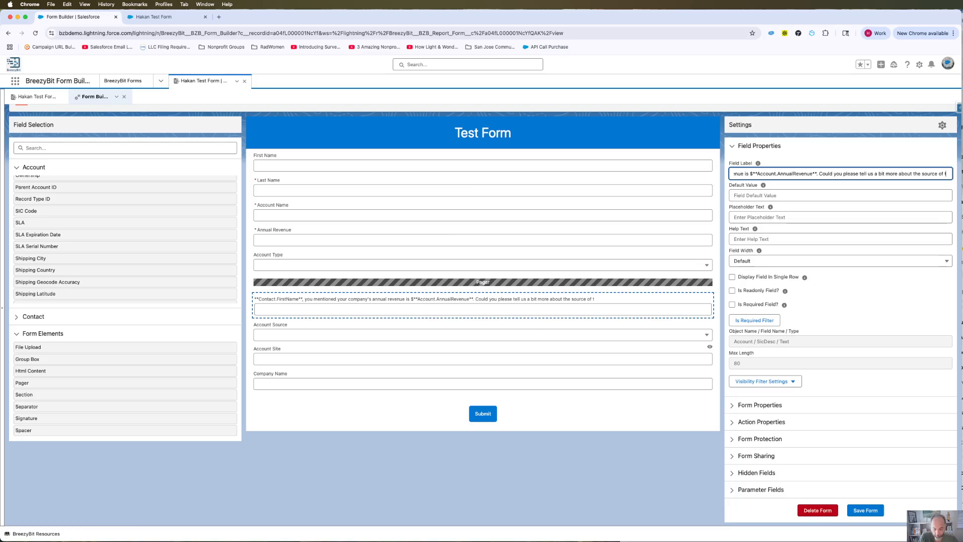
text(his revenue?)
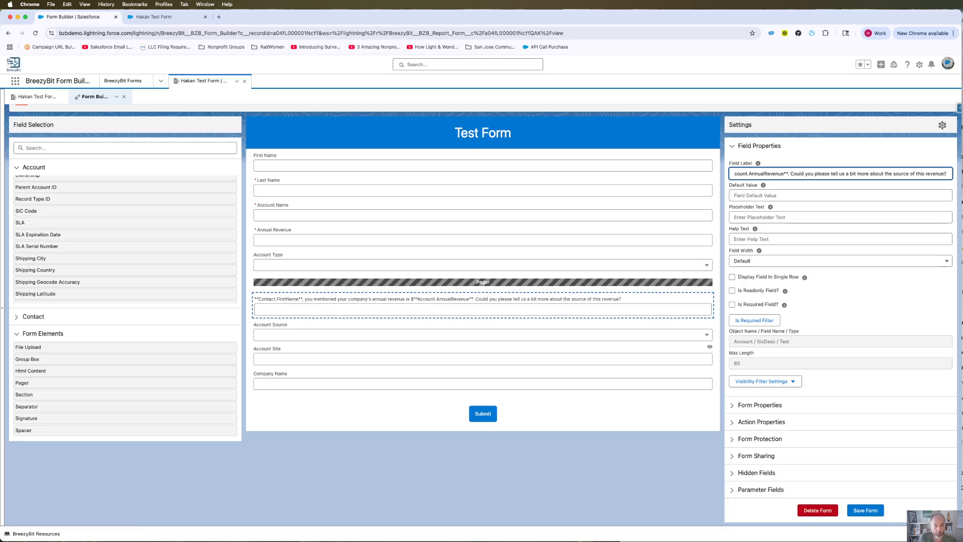
Step: Save the form with the new label, and reload the live form
scroll(878, 309, down, 3)
click(866, 425)
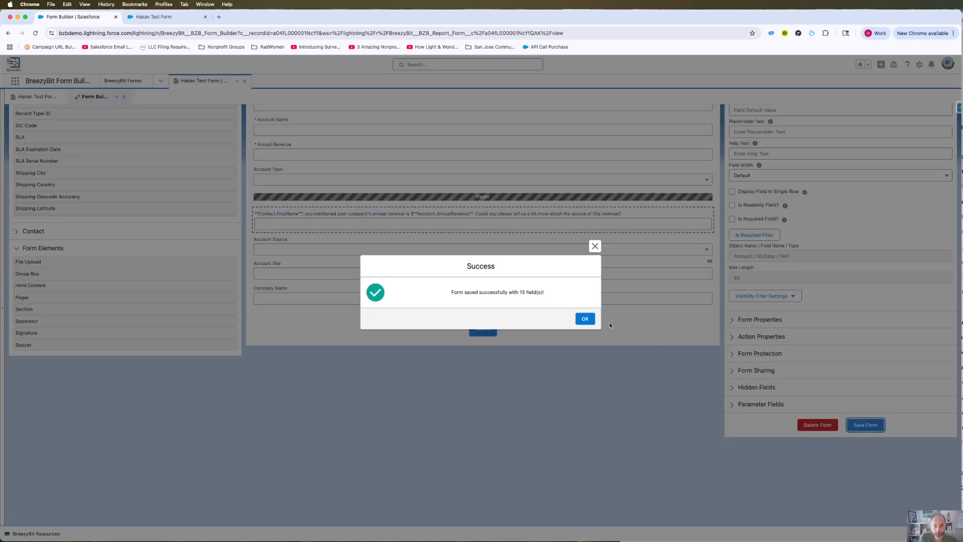
click(586, 321)
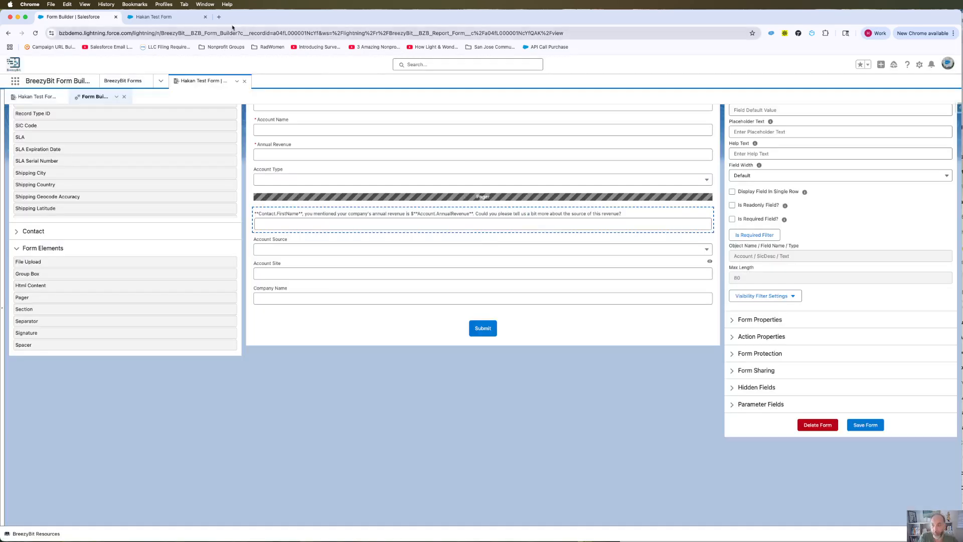
click(143, 20)
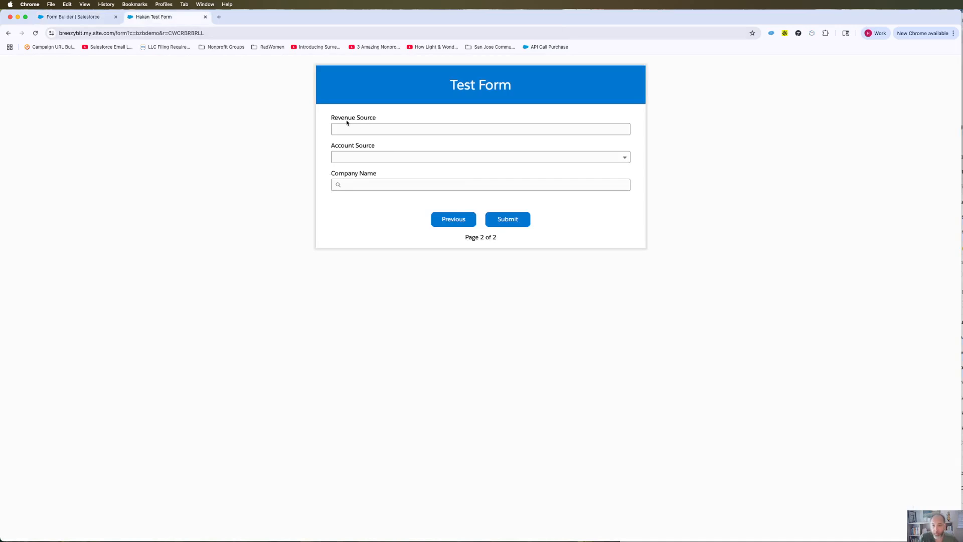
click(35, 33)
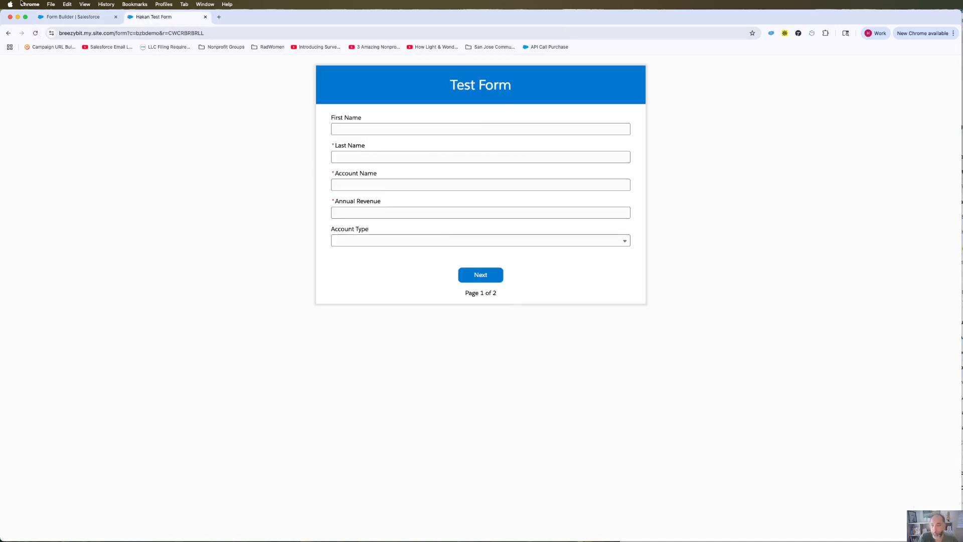
Step: Check the merge-field label below the pager in the form builder, and return to the live form
click(73, 16)
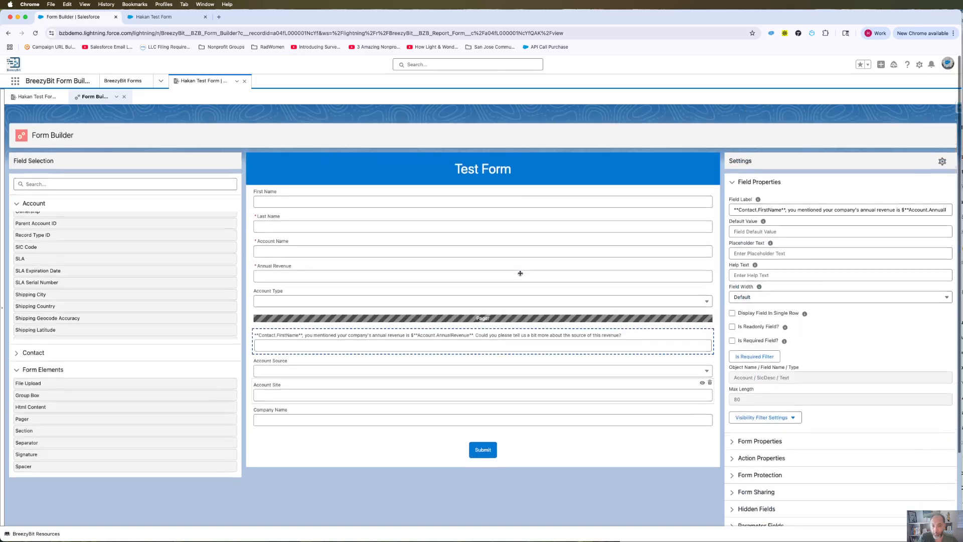
scroll(521, 274, down, 5)
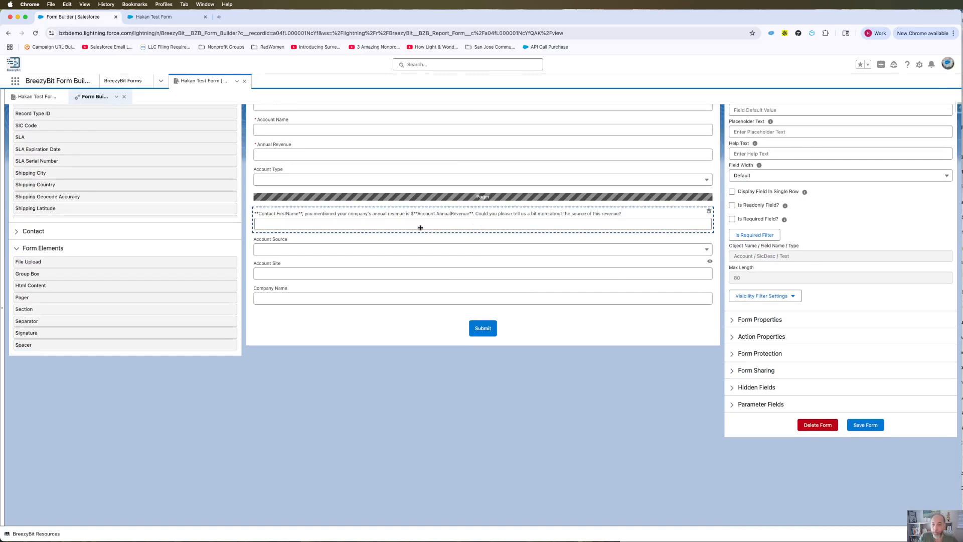
click(866, 425)
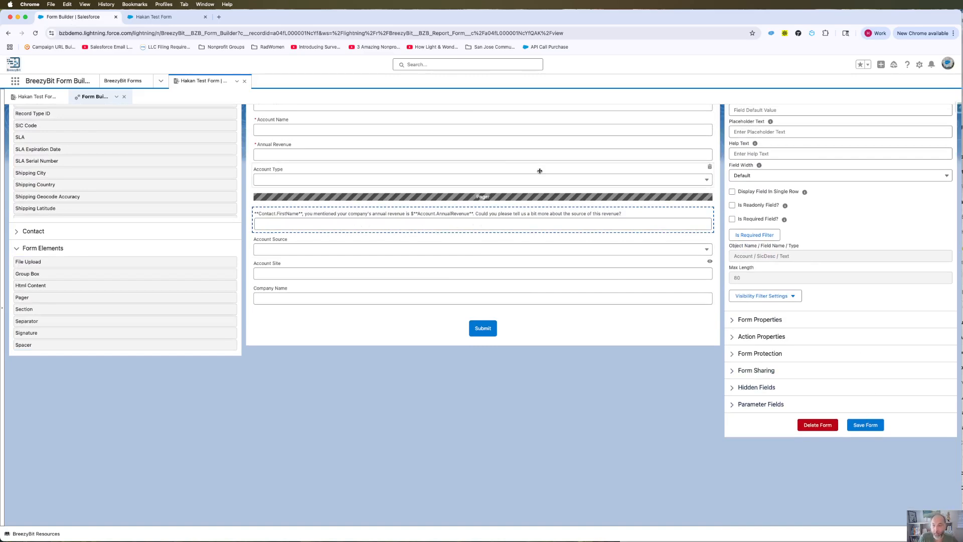
click(154, 17)
Step: Enter the contact's first name and last name on page one of the live form
click(362, 131)
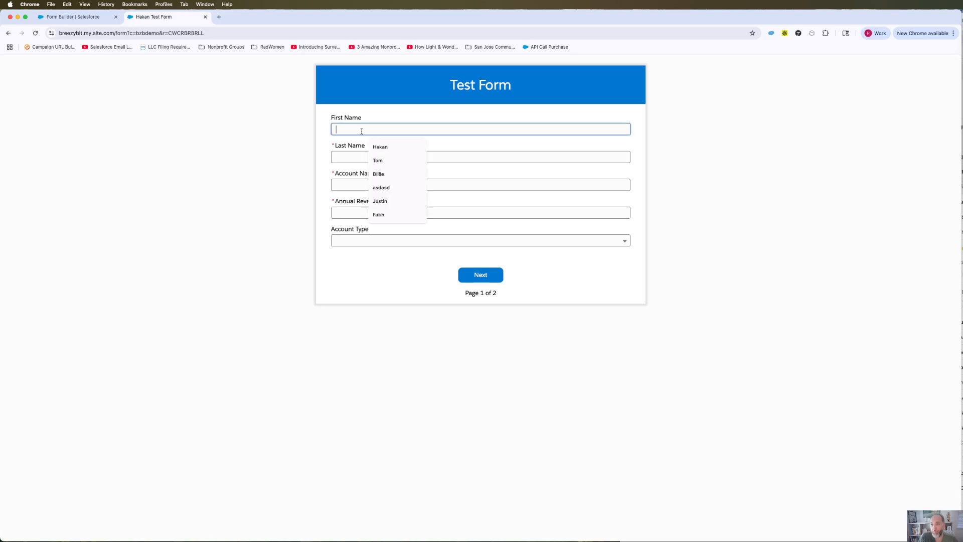
text(Hakan)
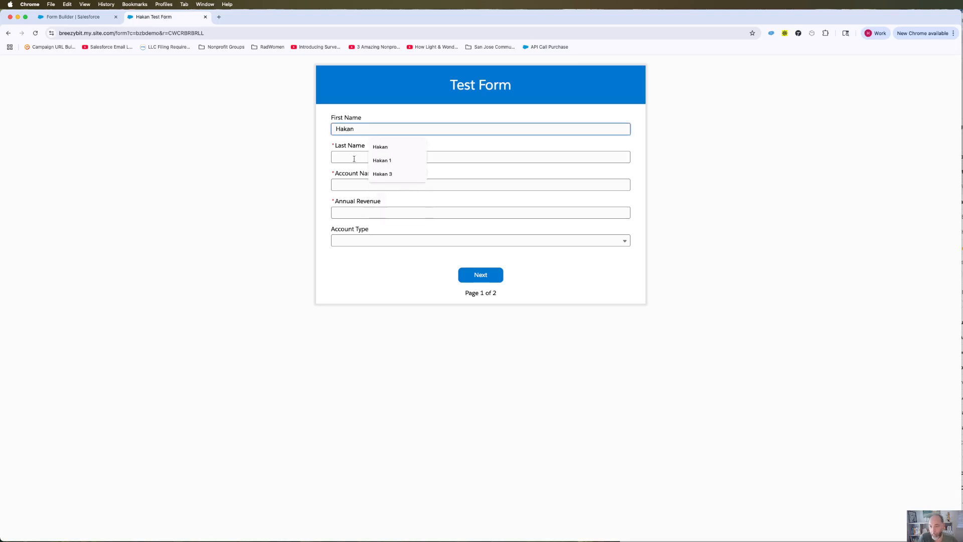
click(354, 159)
click(377, 175)
Step: Set Account Name to Artists Co., Annual Revenue to 1,000 and Account Type to Customer
click(358, 182)
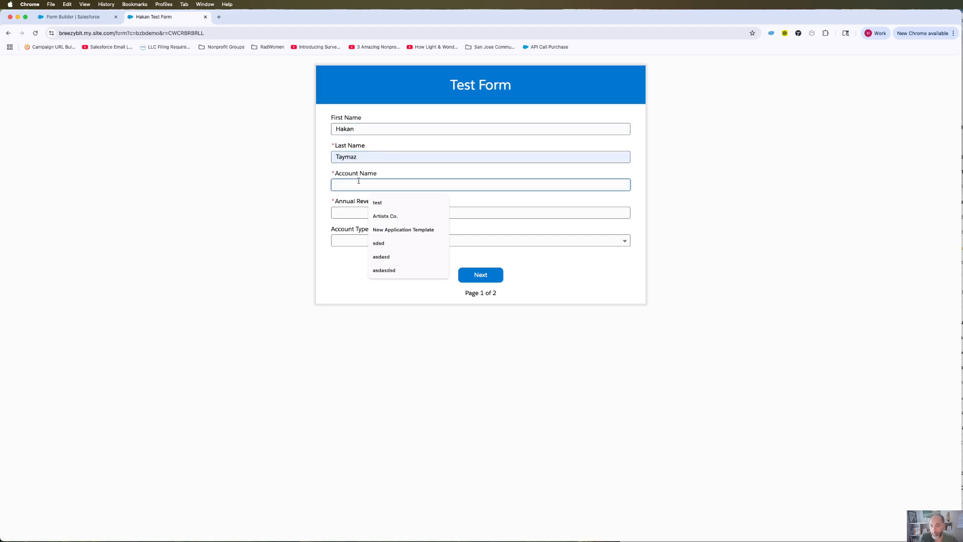
click(376, 216)
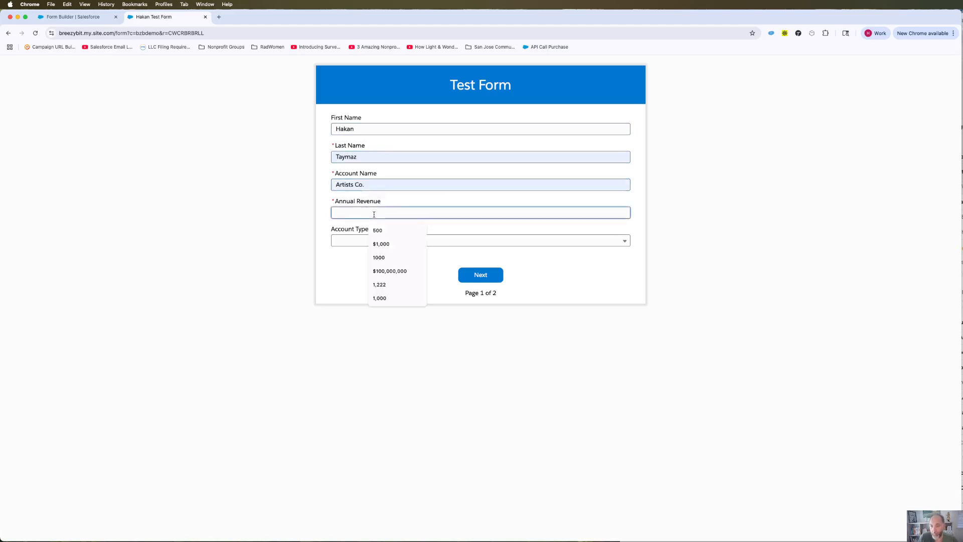
click(381, 298)
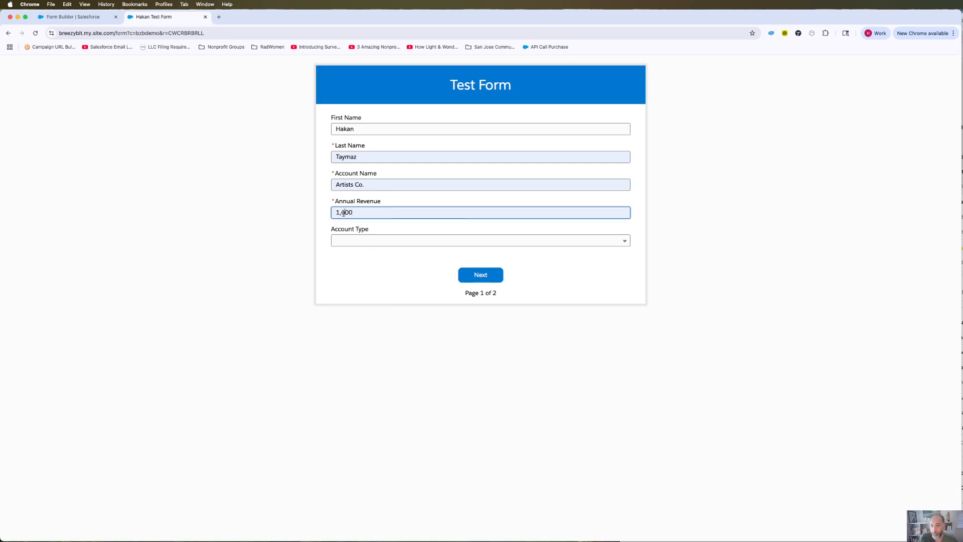
click(354, 243)
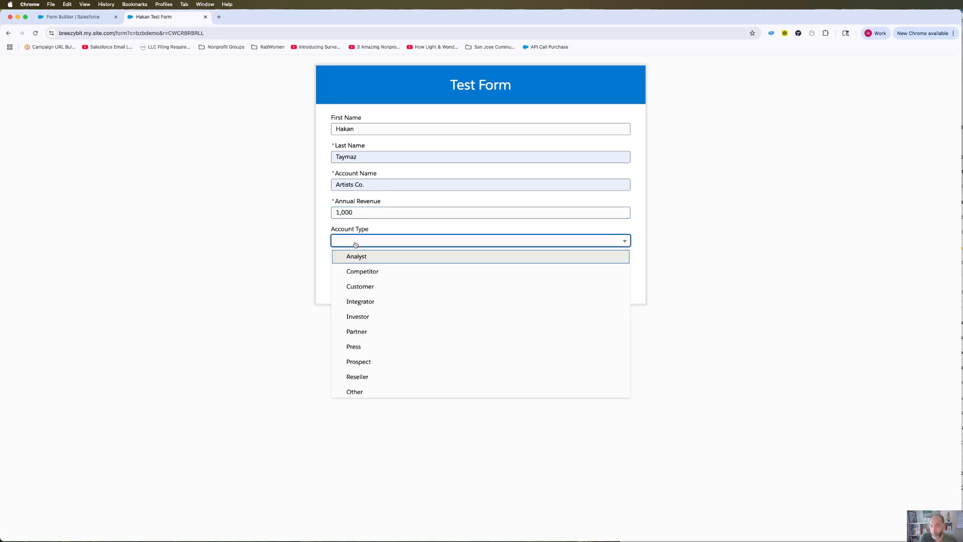
click(365, 286)
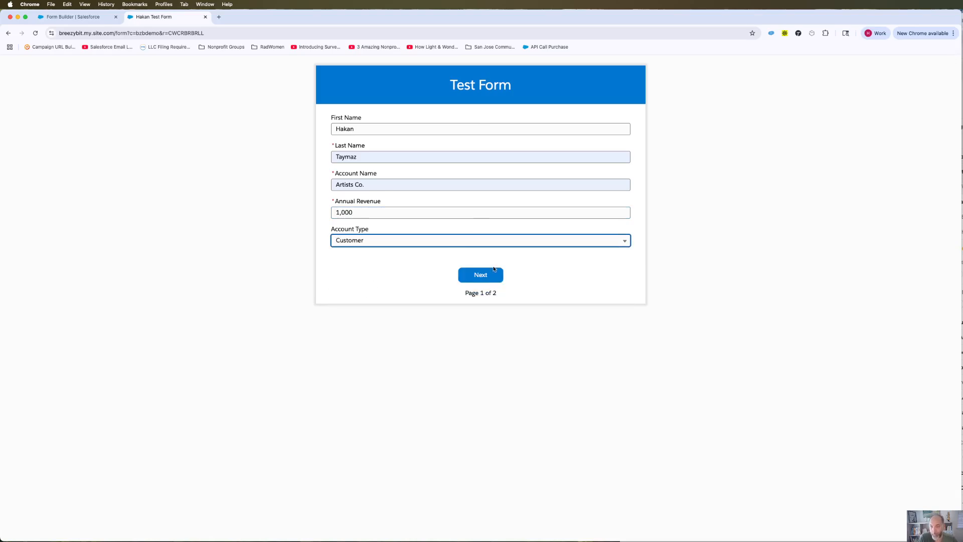
Step: Compare the personalized revenue question on page two with the entries on page one, ending on page two
click(481, 274)
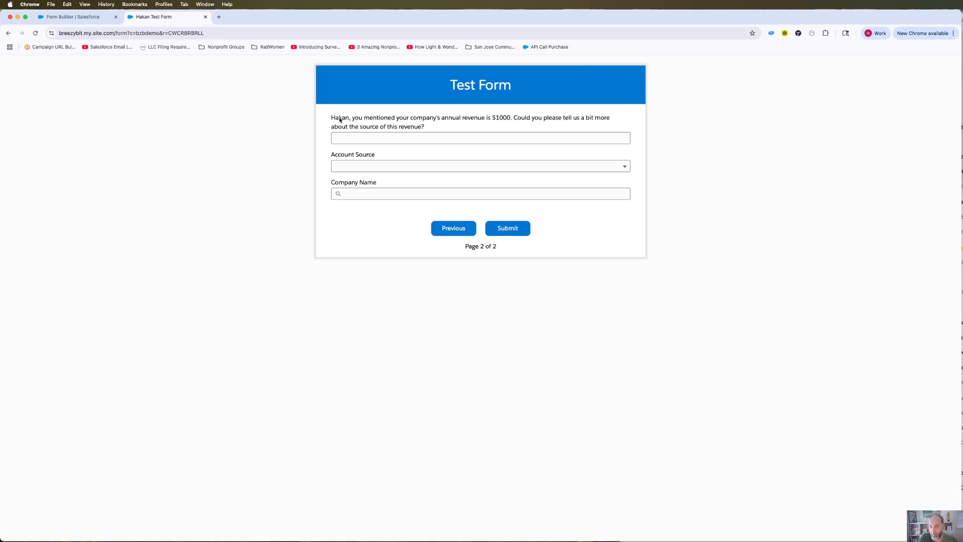
click(454, 229)
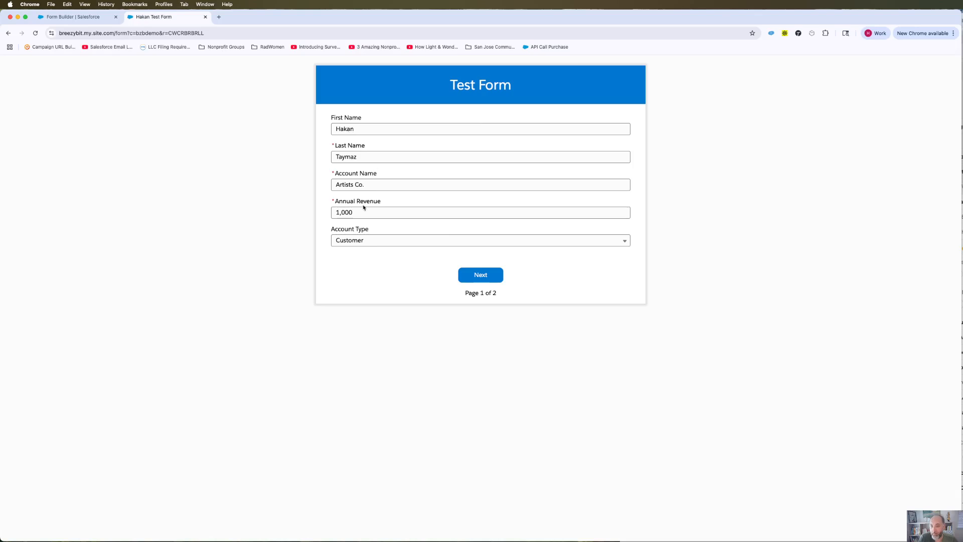
click(479, 276)
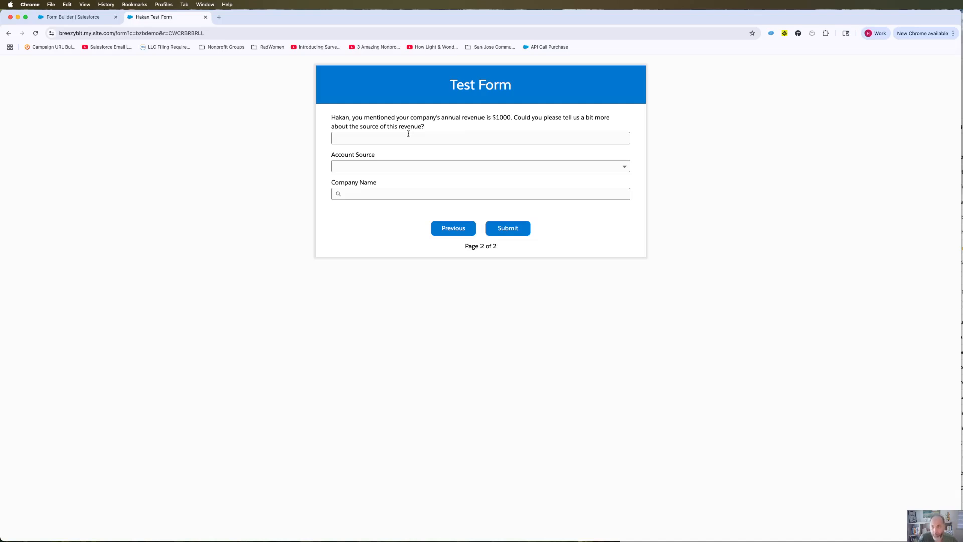
Step: Return to the form builder and highlight the **Contact.FirstName** merge field in the field label for review
click(80, 17)
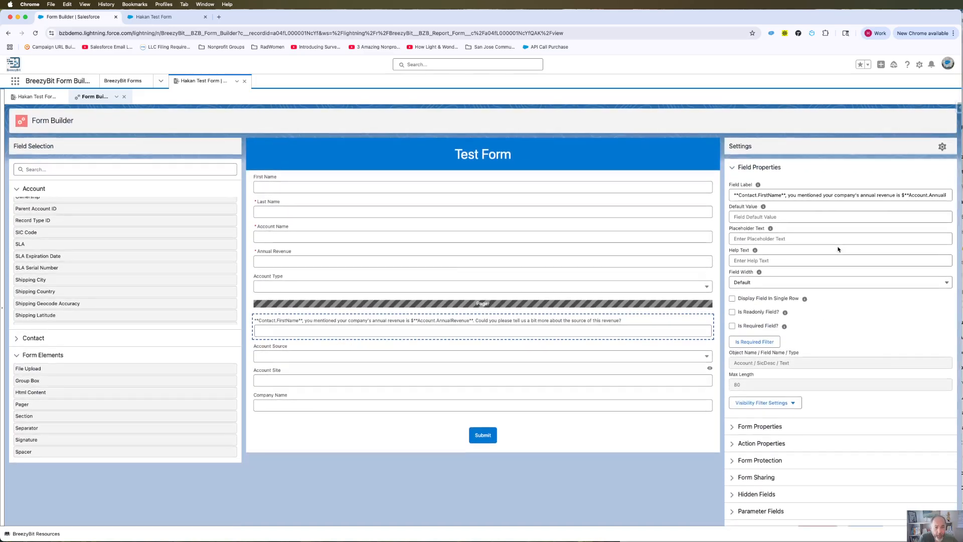
drag(735, 196, 786, 198)
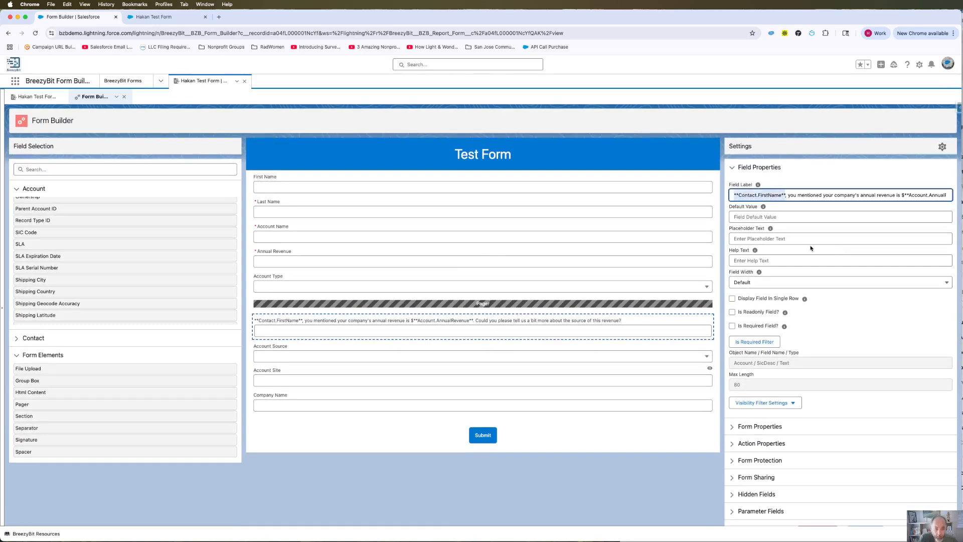